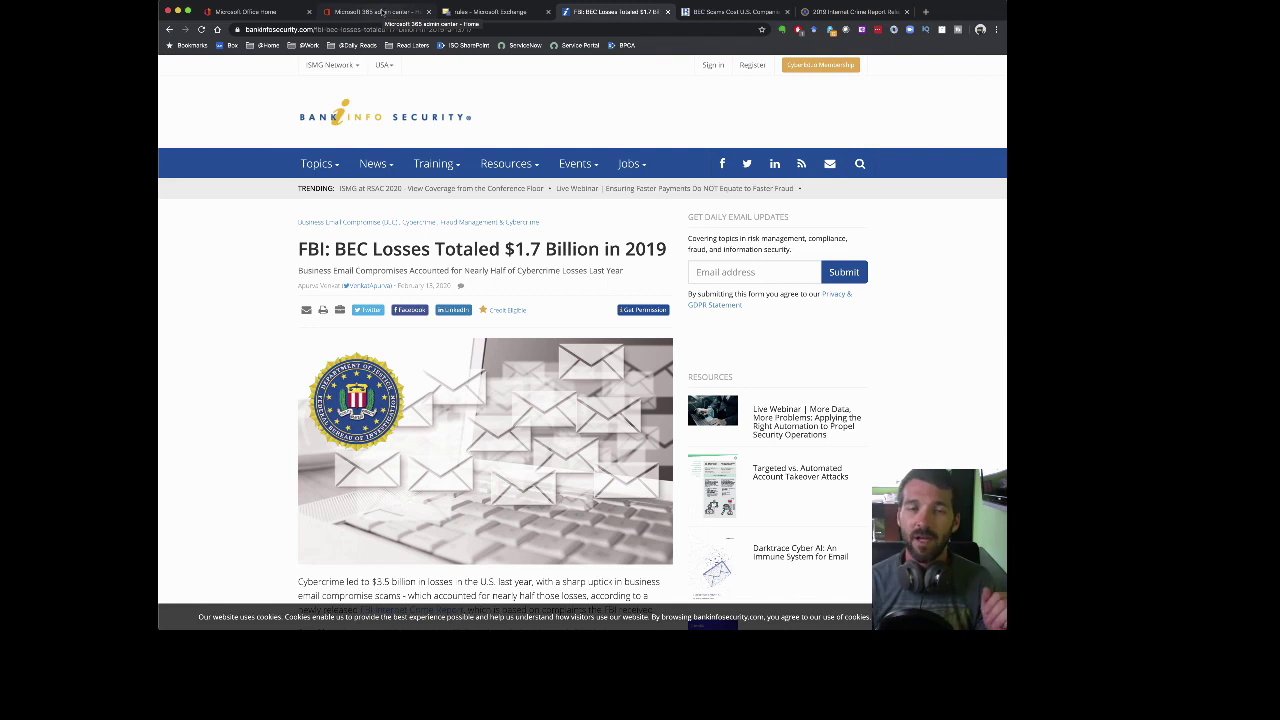
Step: Switch to the Exchange admin center's mail flow rules and create a new rule named "external mail banner"
{"action": "left_click", "coordinate": [385, 12]}
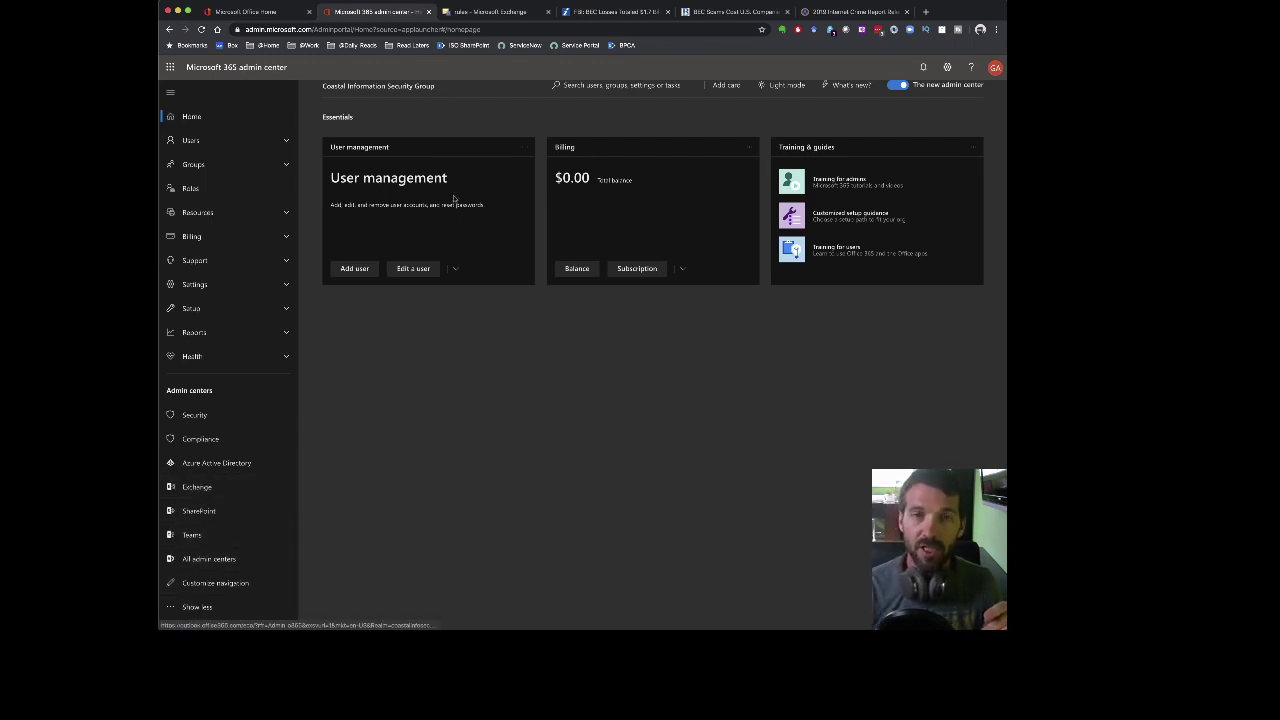
{"action": "left_click", "coordinate": [497, 12]}
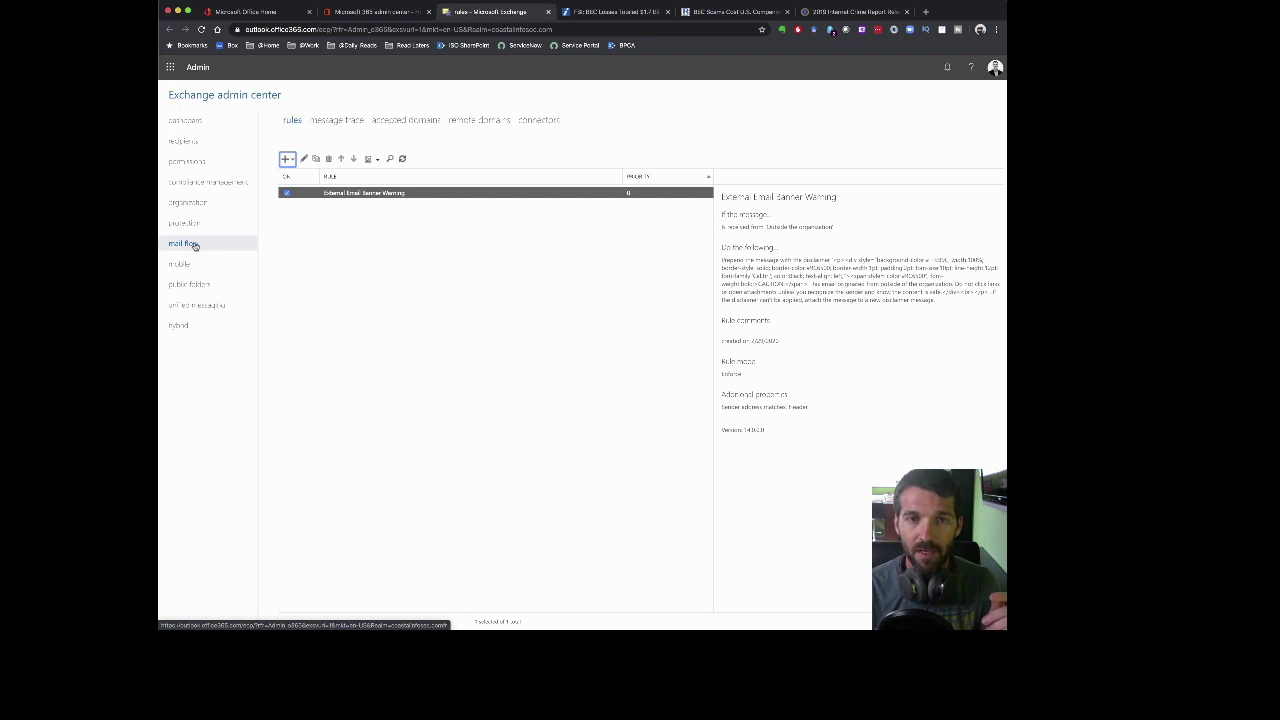
{"action": "left_click", "coordinate": [292, 160]}
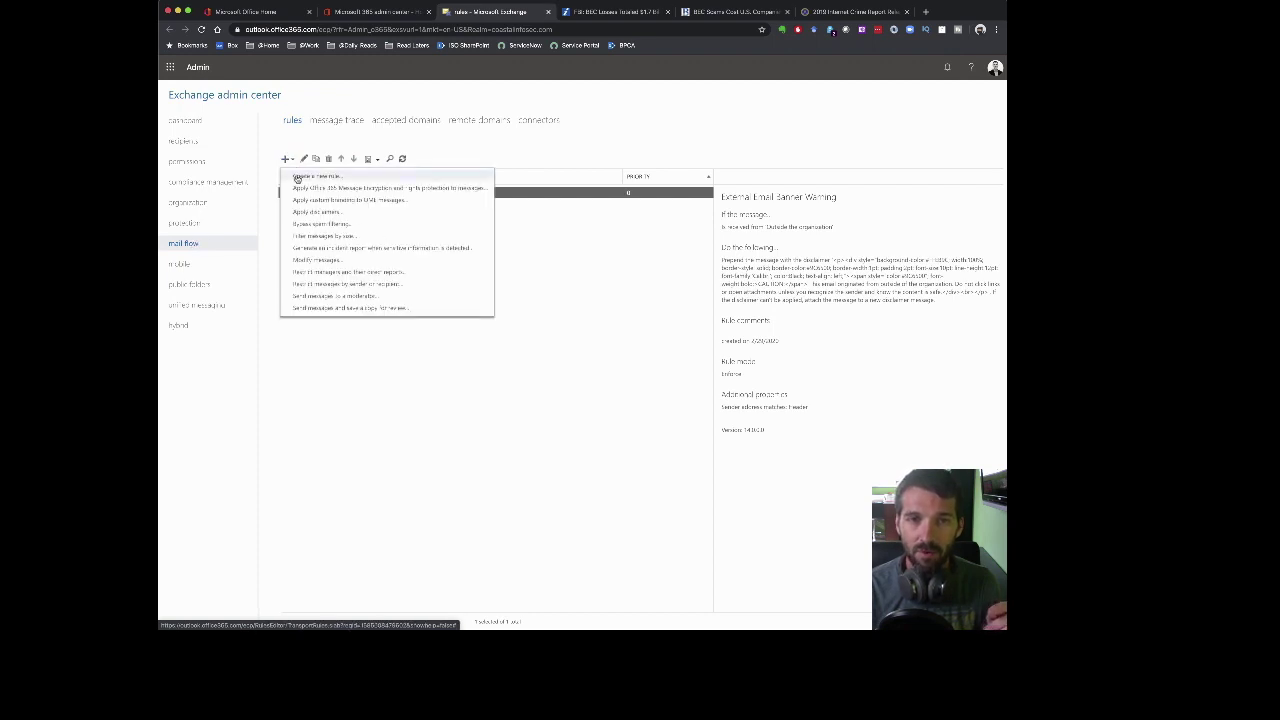
{"action": "left_click", "coordinate": [298, 177]}
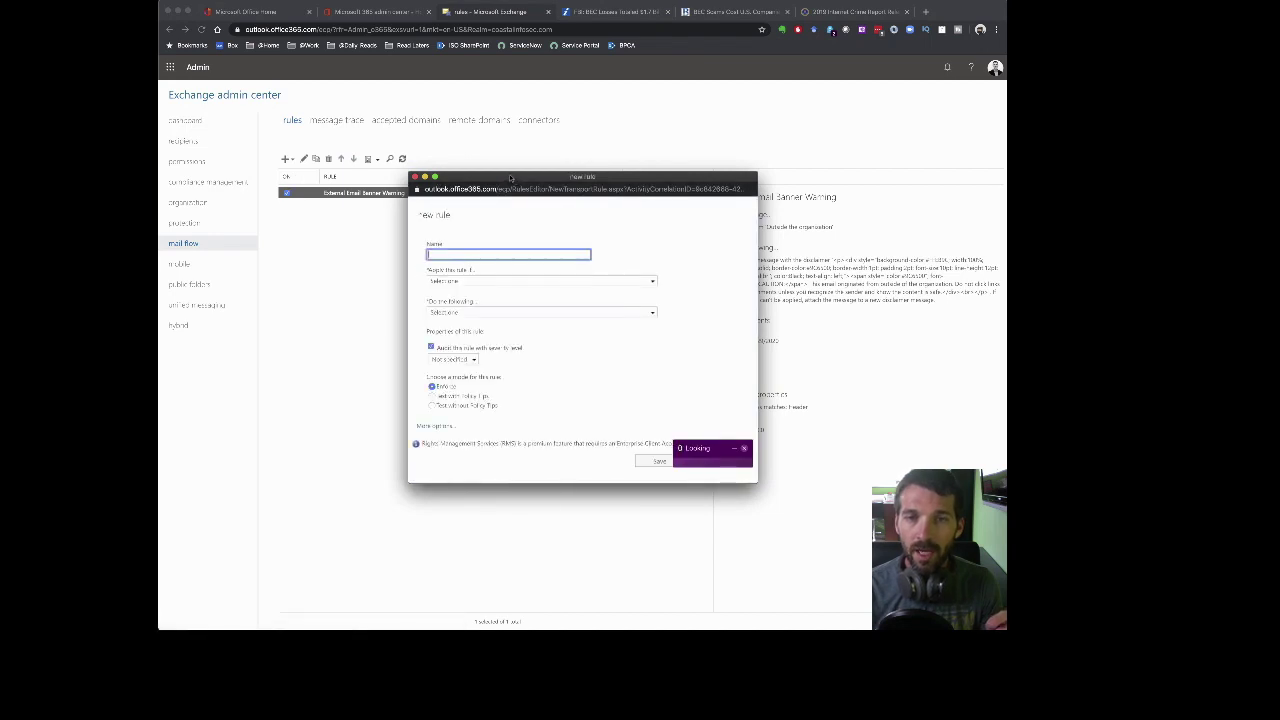
{"action": "left_click_drag", "start_coordinate": [510, 178], "coordinate": [484, 176]}
{"action": "type", "text": "External Mail banner"}
{"action": "key", "text": "Tab"}
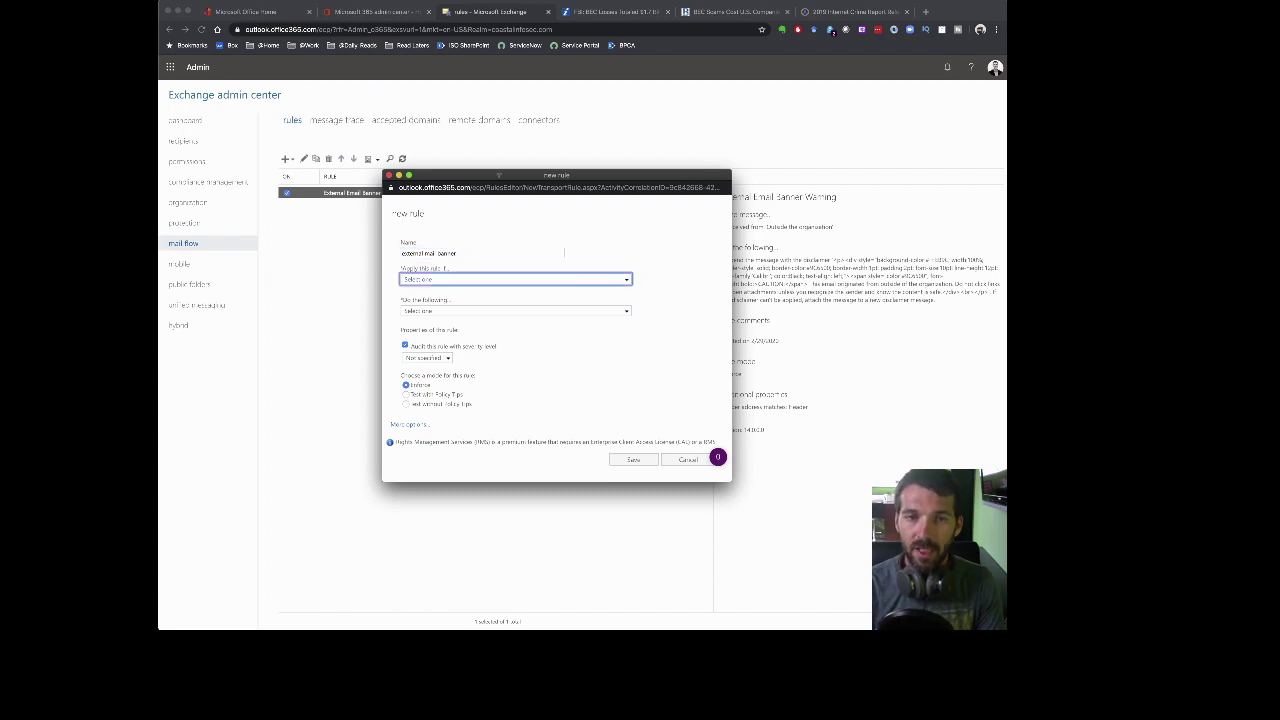
Step: Set the rule's condition to apply when the recipient is located outside the organization
{"action": "left_click", "coordinate": [627, 280]}
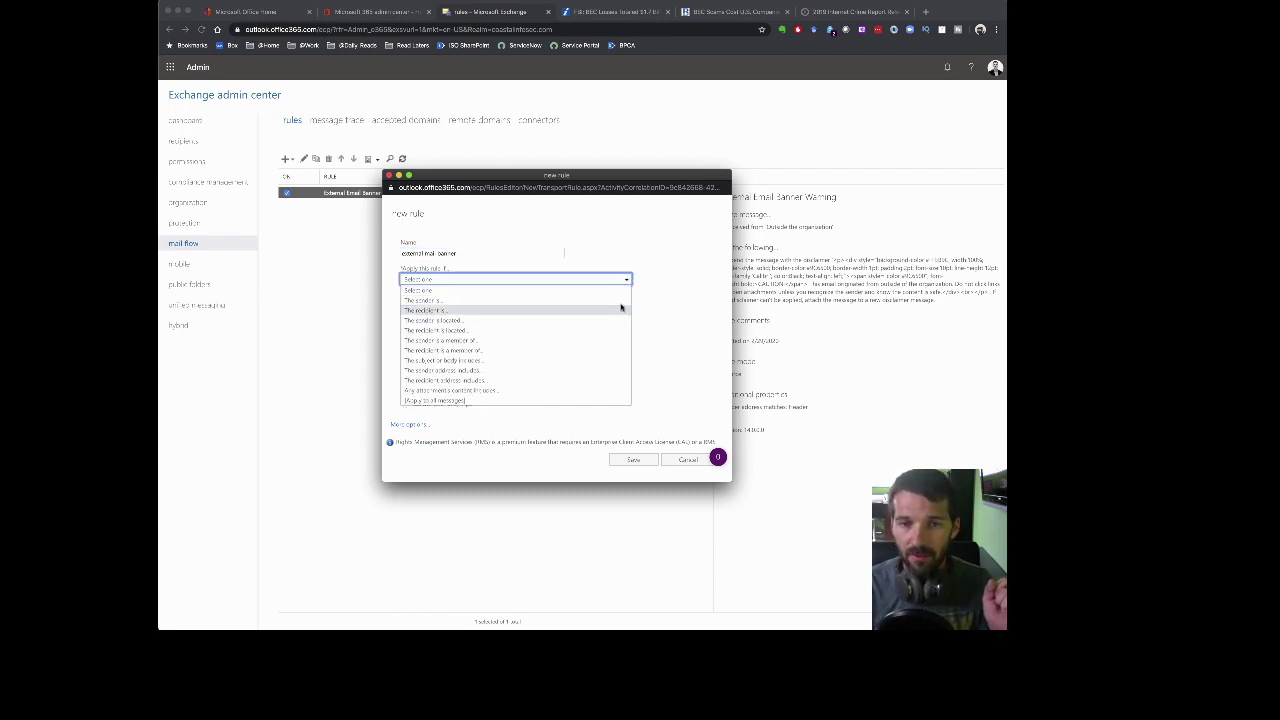
{"action": "left_click", "coordinate": [617, 333]}
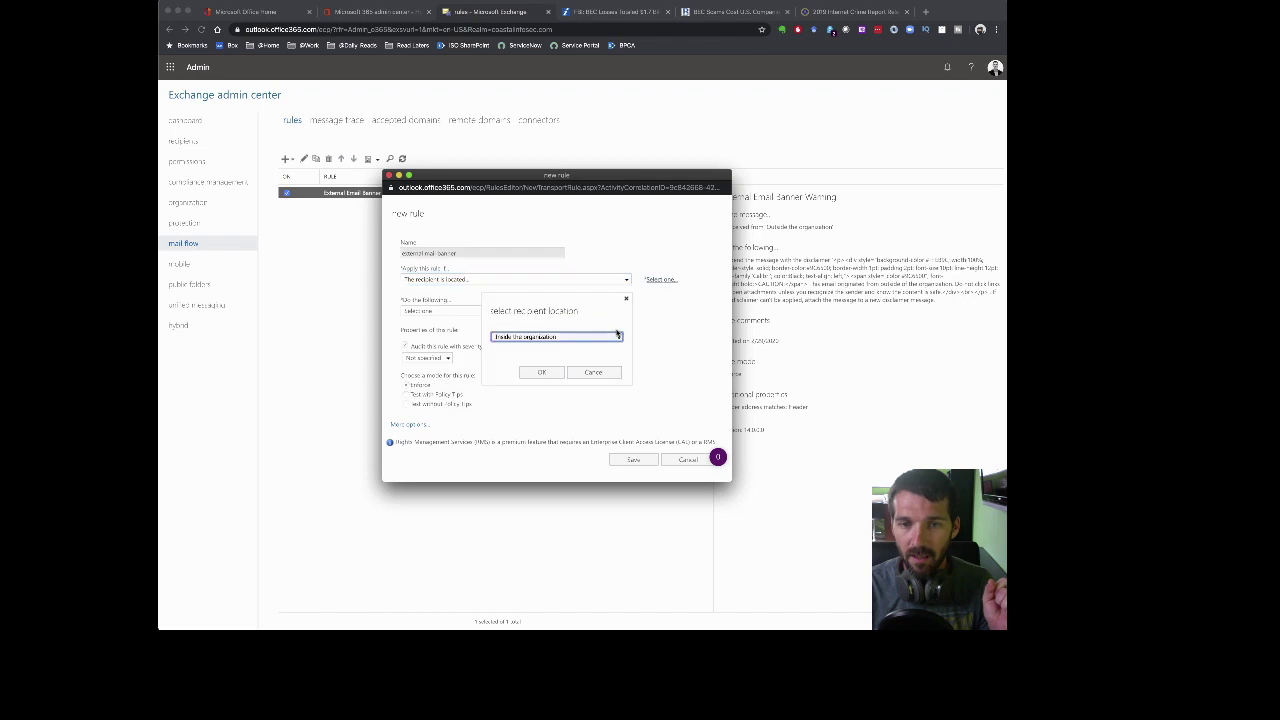
{"action": "left_click", "coordinate": [614, 337]}
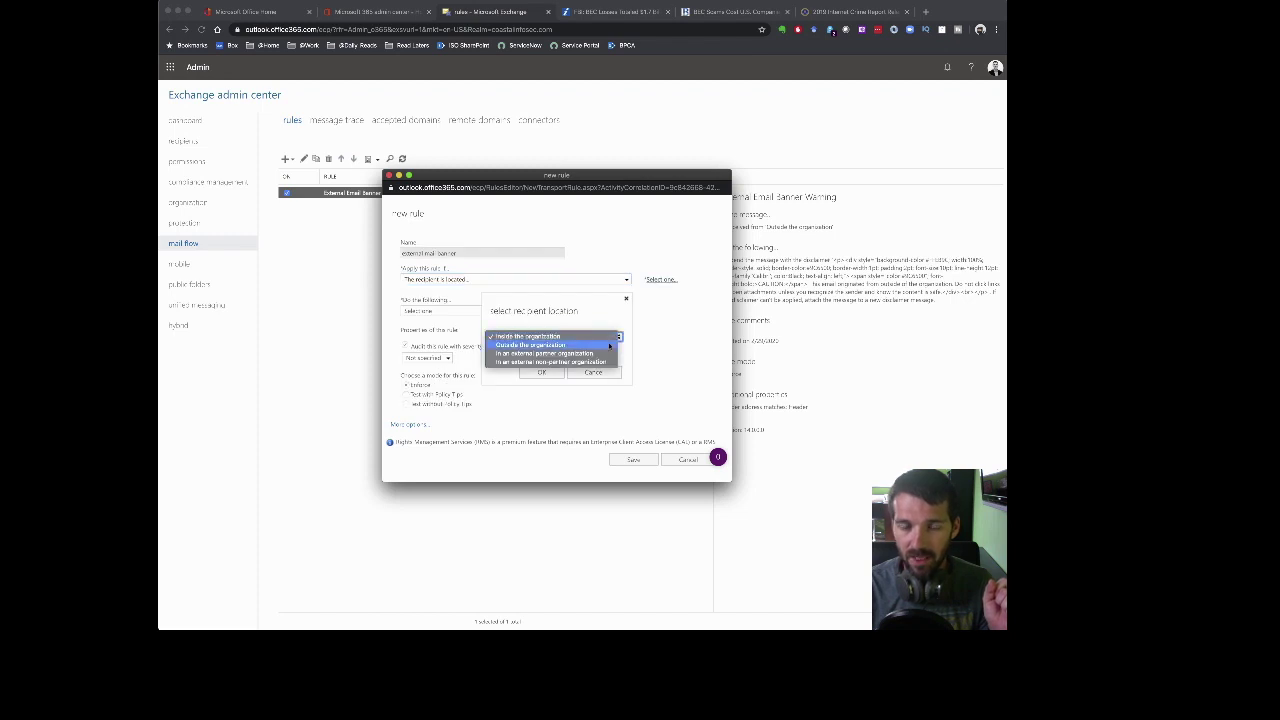
{"action": "left_click", "coordinate": [609, 345]}
{"action": "key", "text": "Return"}
Step: Reveal the rule's additional options and set its action to prepend a disclaimer to the message
{"action": "left_click", "coordinate": [626, 312]}
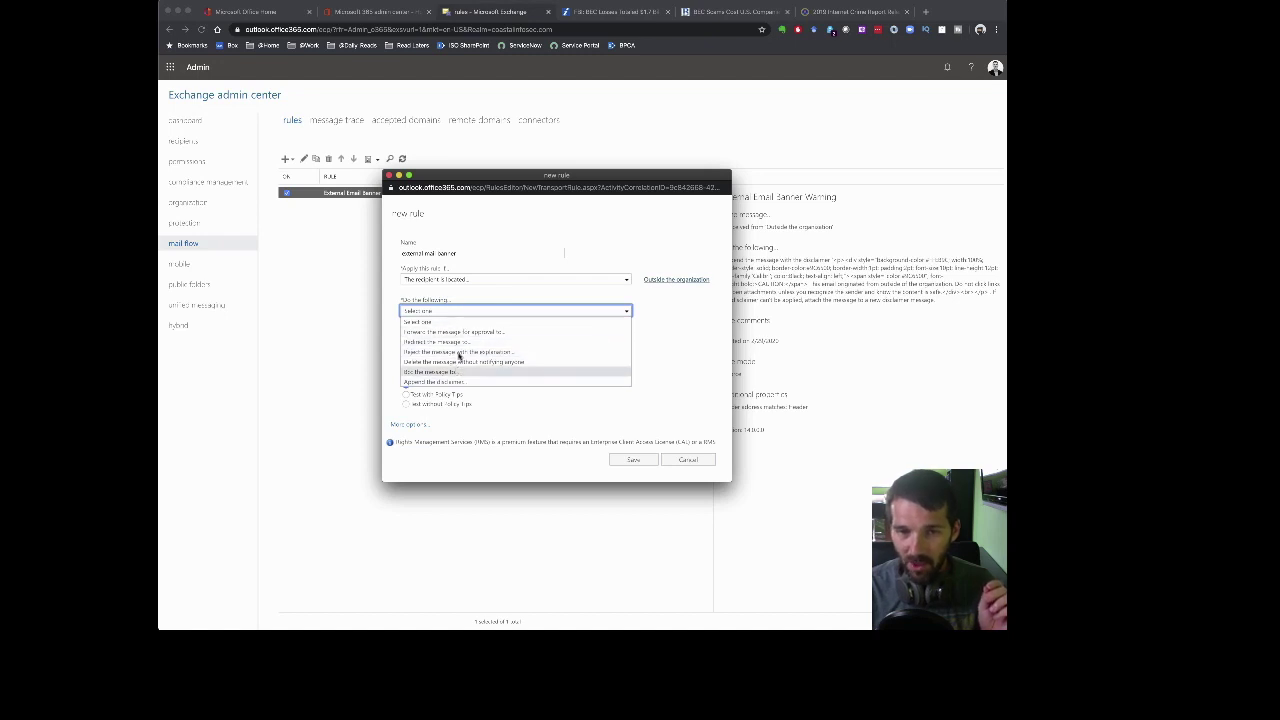
{"action": "left_click", "coordinate": [671, 334]}
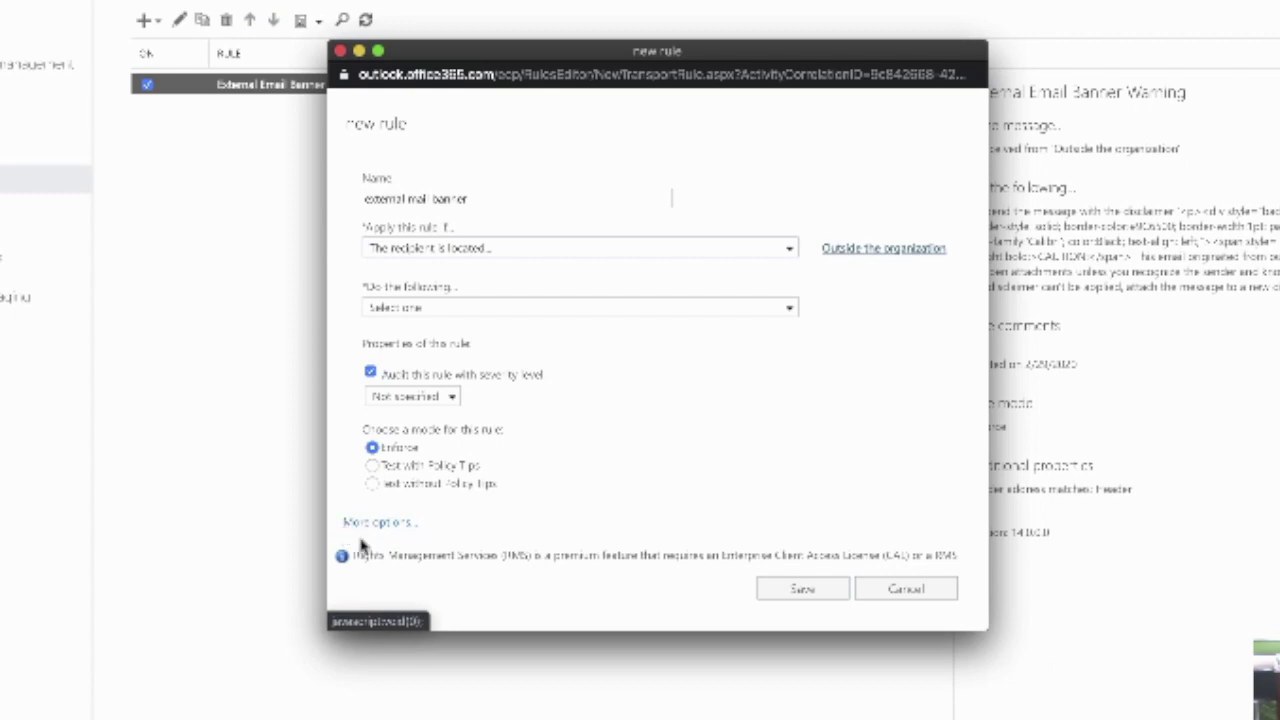
{"action": "left_click_drag", "start_coordinate": [447, 425], "coordinate": [395, 424]}
{"action": "left_click", "coordinate": [378, 523]}
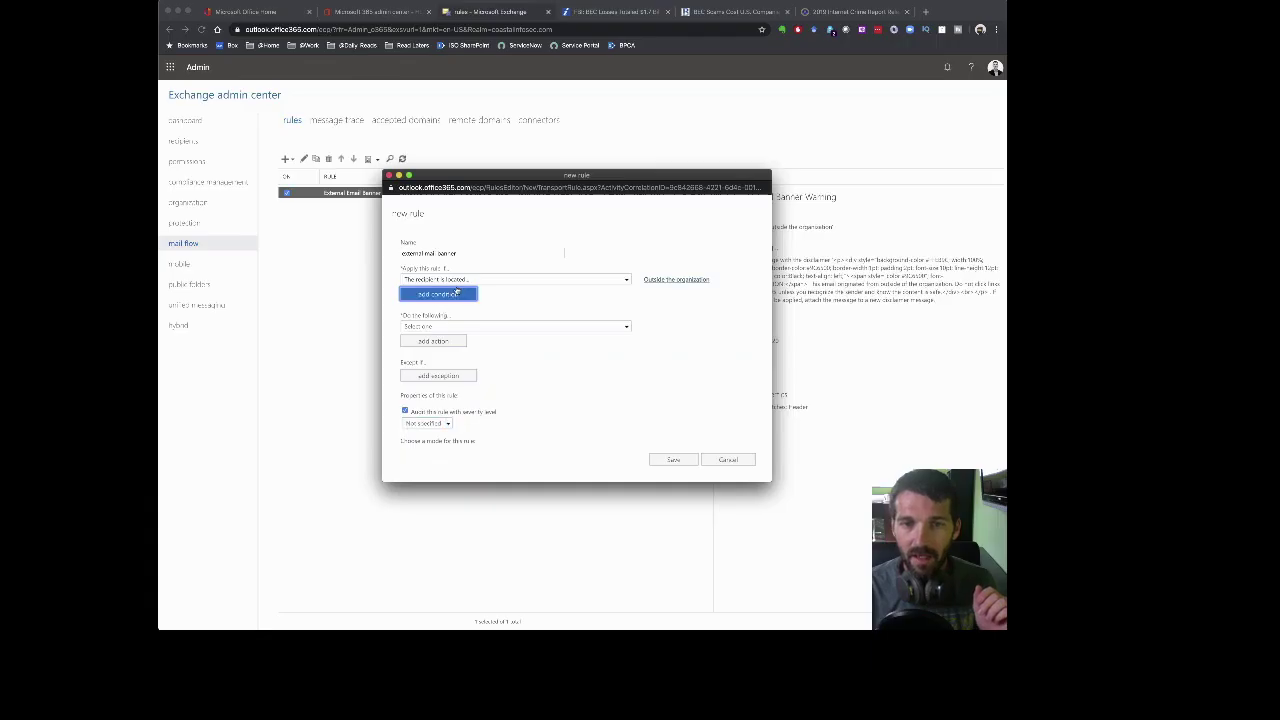
{"action": "left_click", "coordinate": [544, 325]}
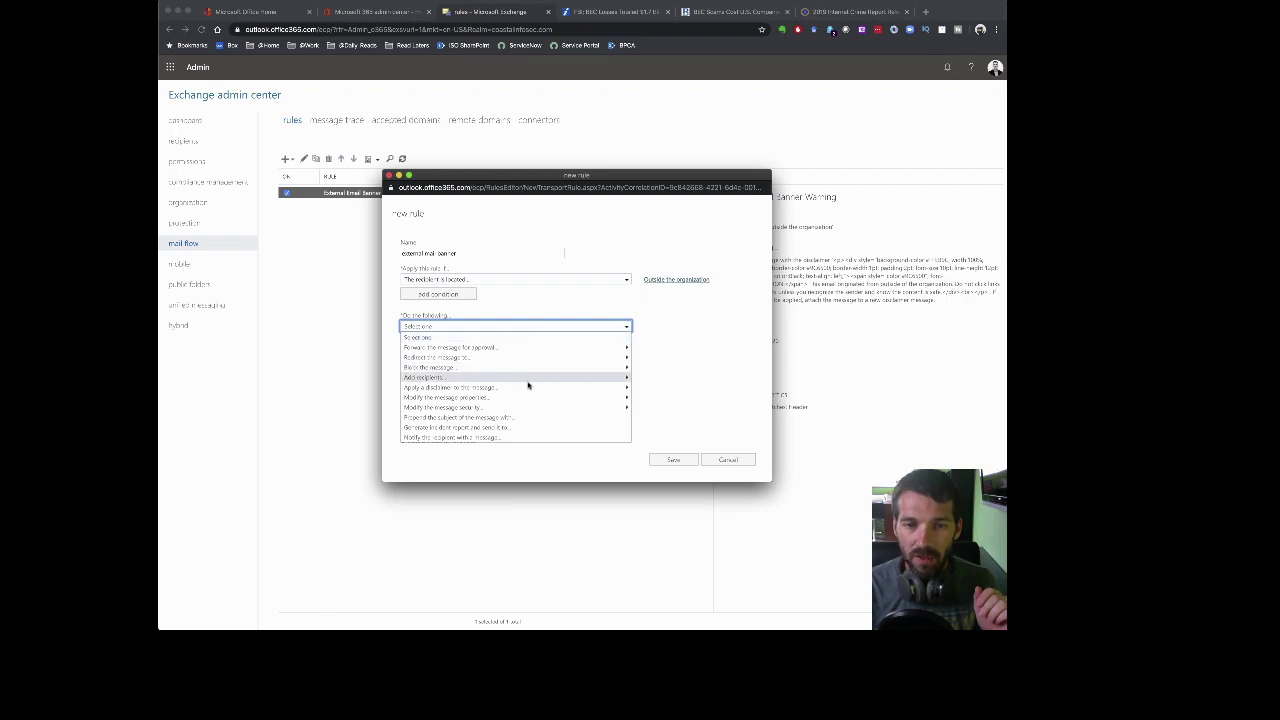
{"action": "mouse_move", "coordinate": [524, 388]}
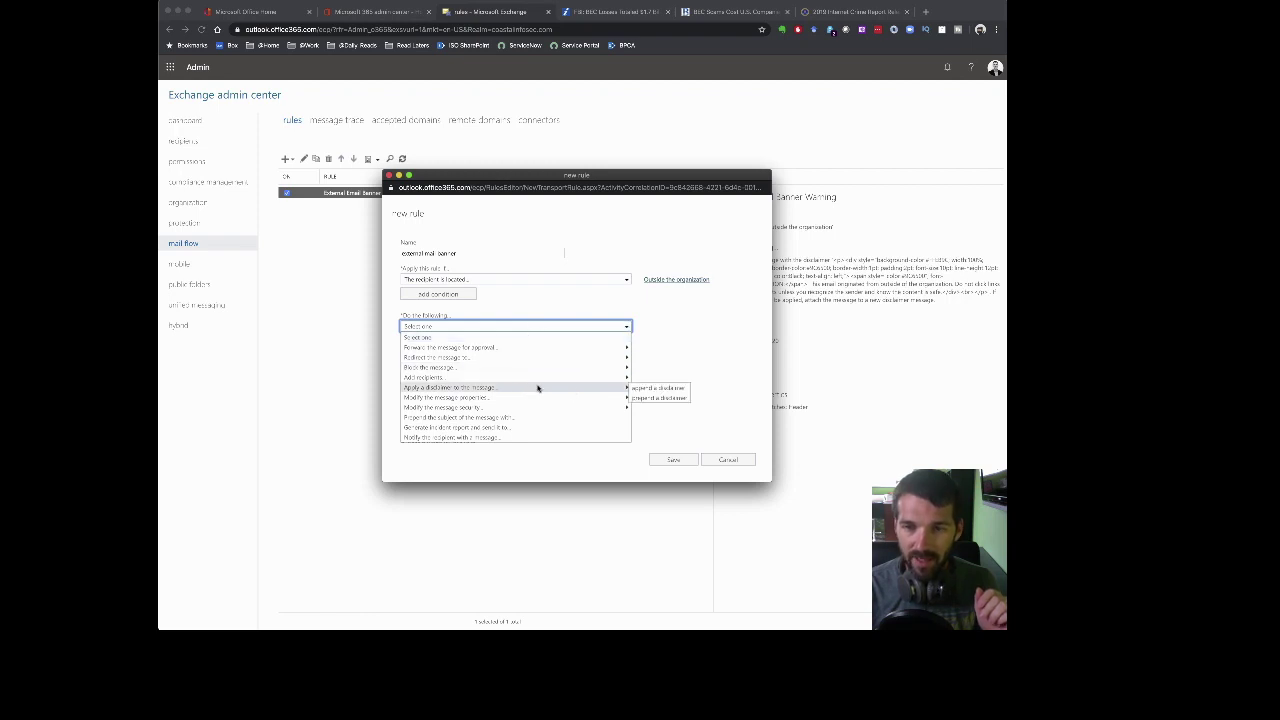
{"action": "left_click", "coordinate": [661, 398]}
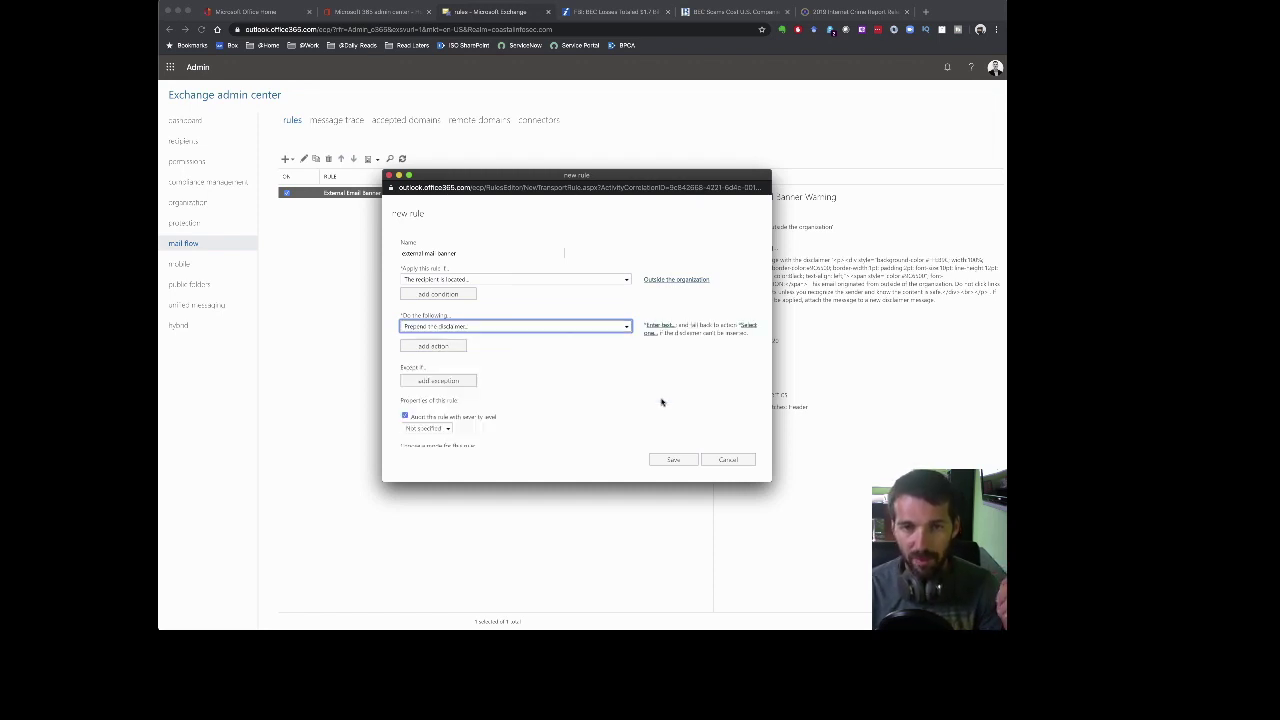
Step: Copy the HTML caution banner from the EMAIL PREPENDING HEADER text file and insert it as the rule's disclaimer text
{"action": "left_click", "coordinate": [656, 325]}
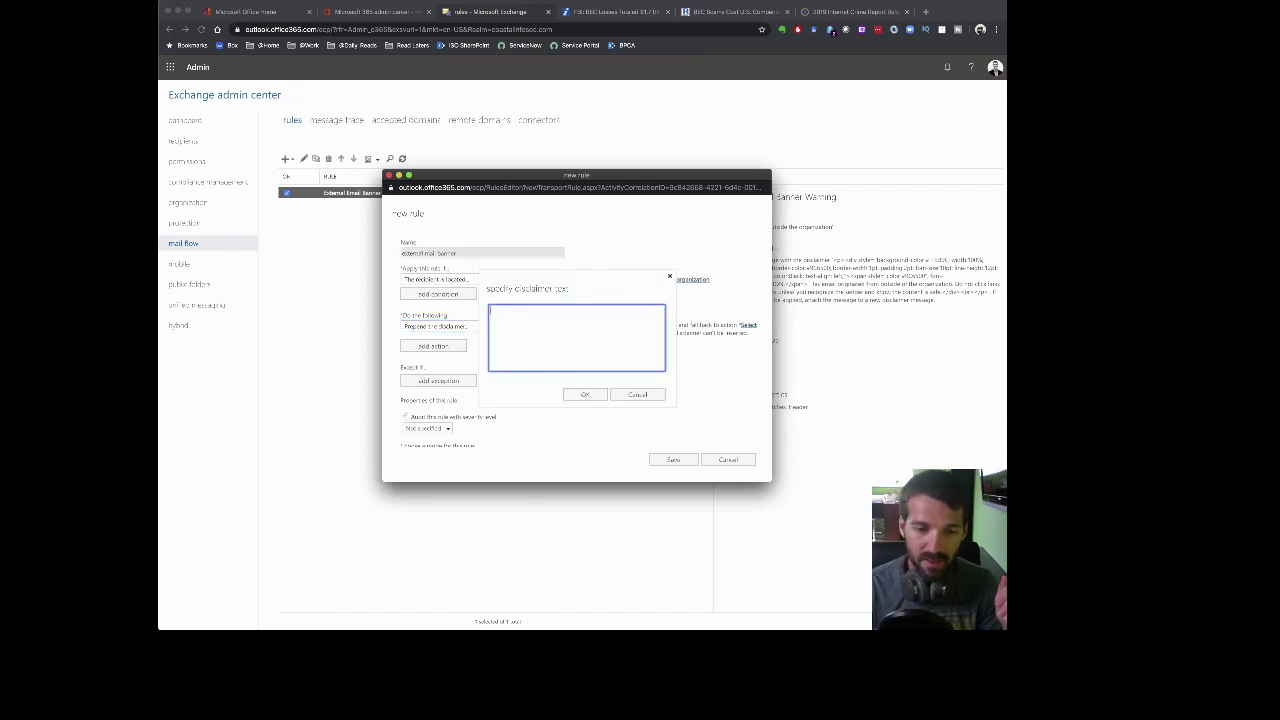
{"action": "key", "text": "super+Tab"}
{"action": "left_click_drag", "start_coordinate": [583, 344], "coordinate": [185, 318]}
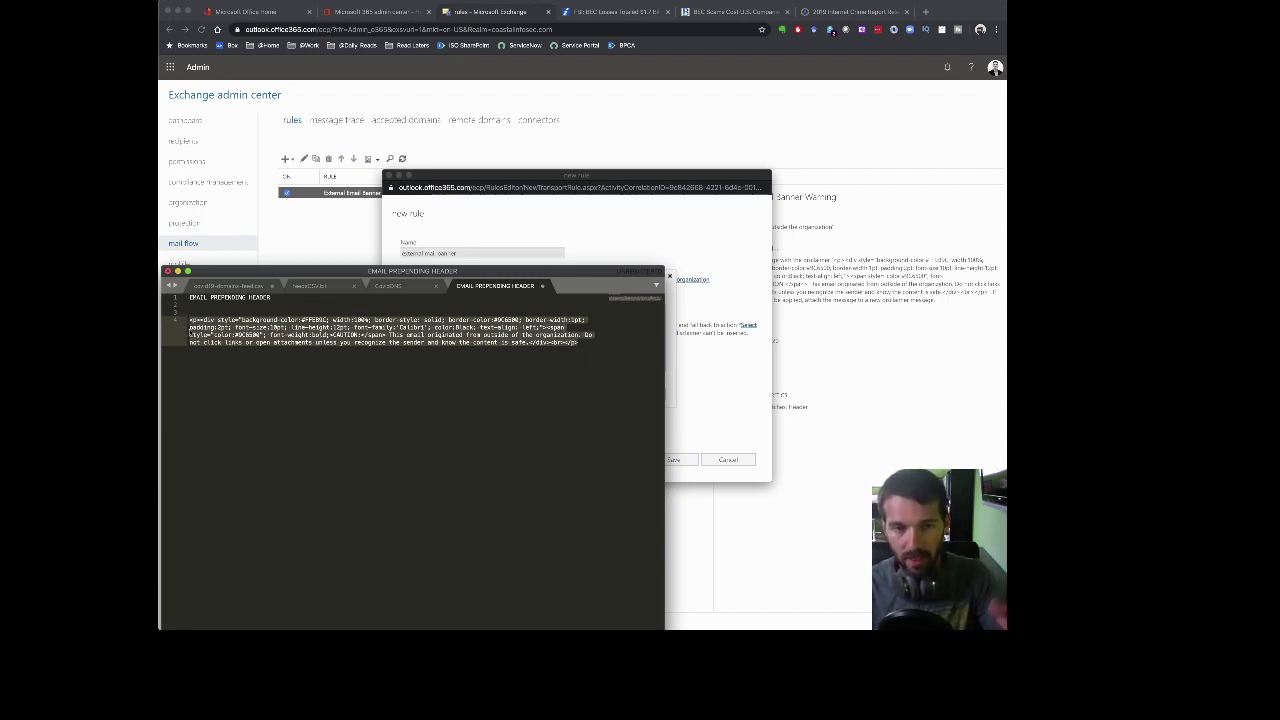
{"action": "right_click", "coordinate": [241, 330]}
{"action": "left_click", "coordinate": [259, 358]}
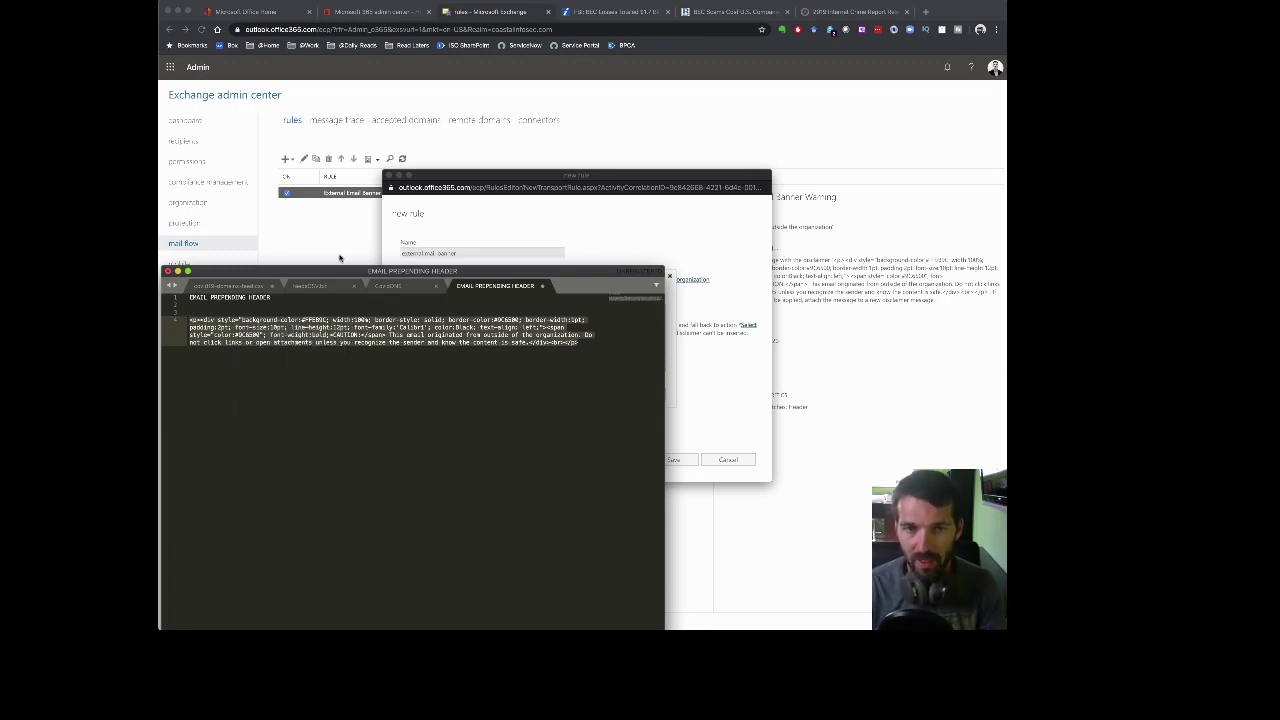
{"action": "left_click", "coordinate": [621, 208]}
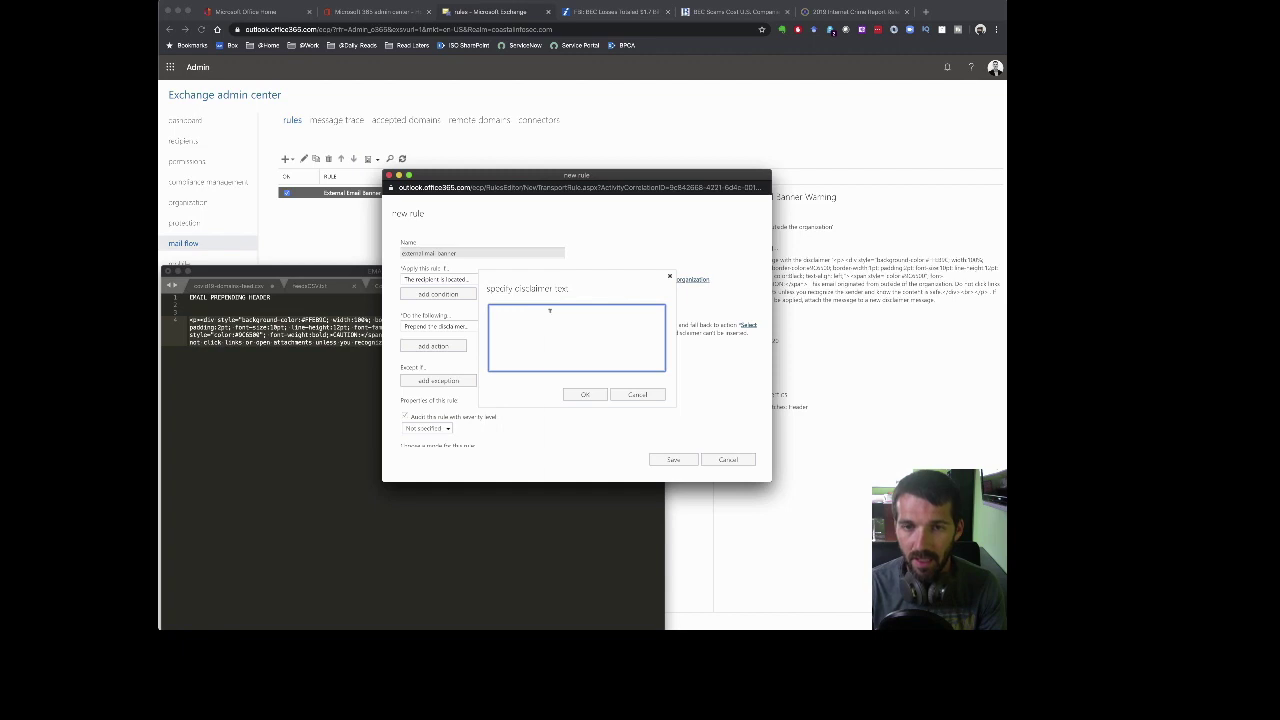
{"action": "right_click", "coordinate": [549, 311]}
{"action": "left_click", "coordinate": [590, 388]}
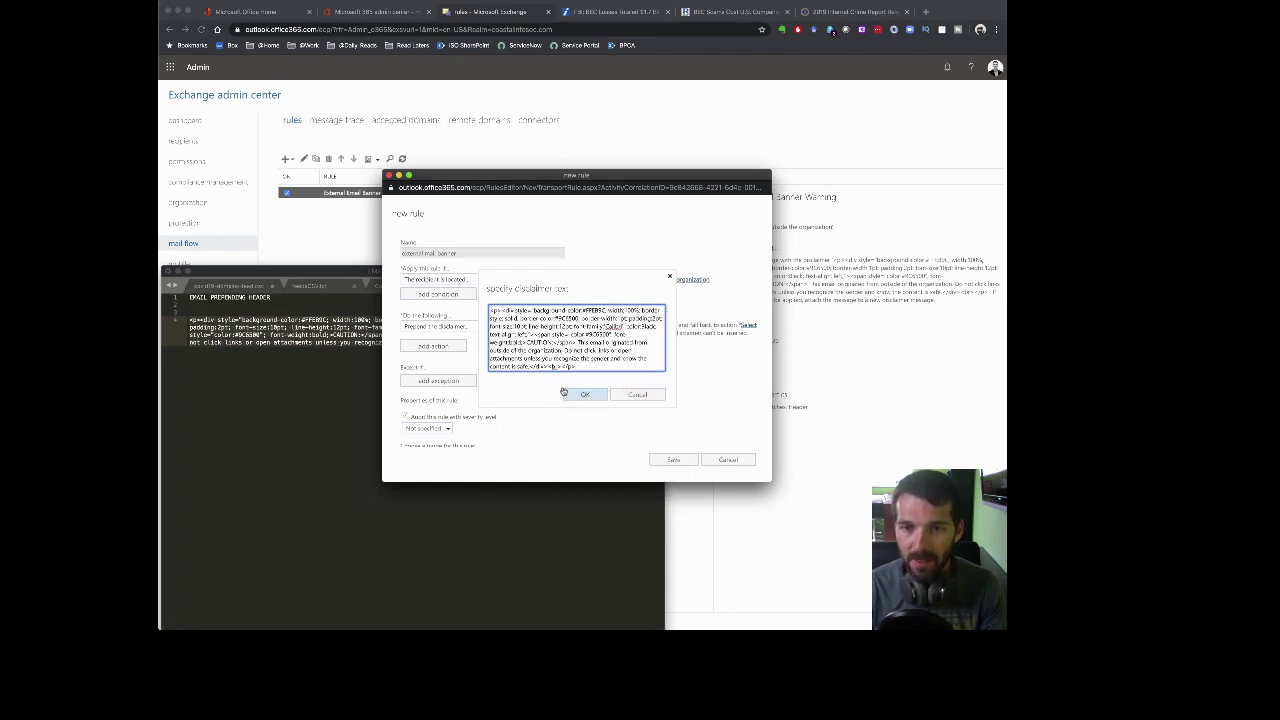
{"action": "left_click", "coordinate": [575, 394]}
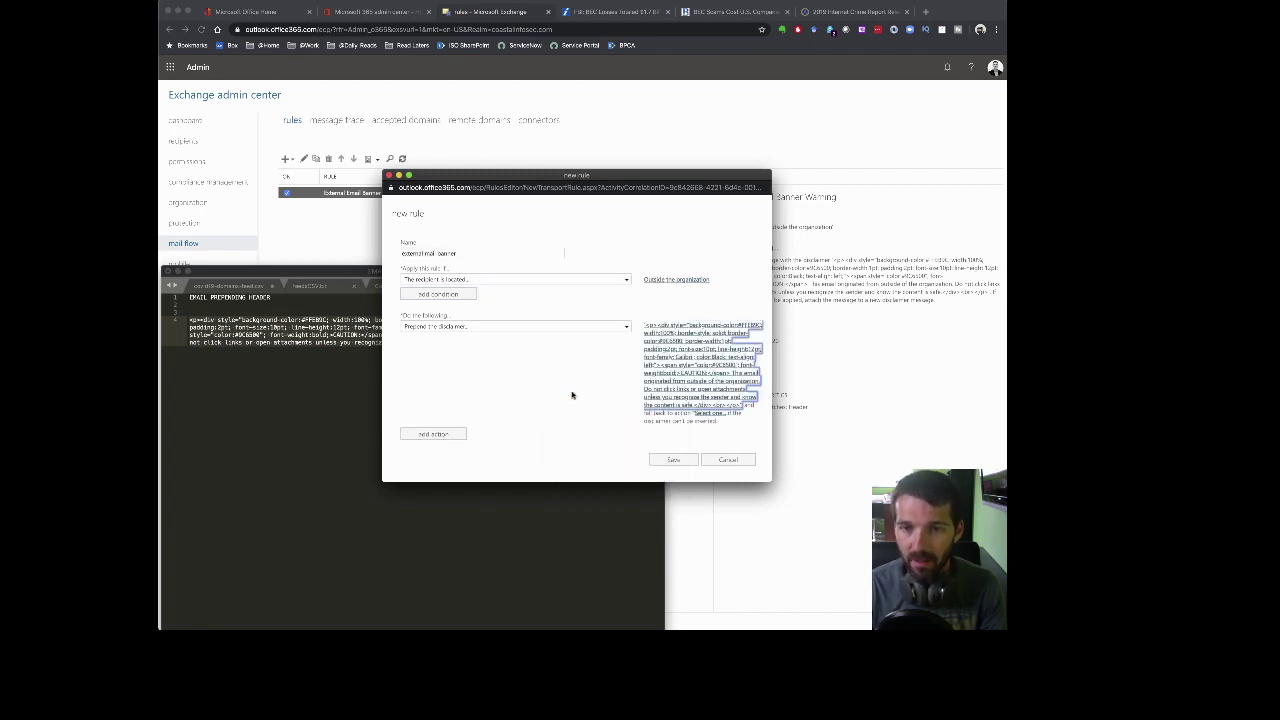
Step: Set the disclaimer's fallback action to Wrap and save the new rule
{"action": "left_click", "coordinate": [710, 414]}
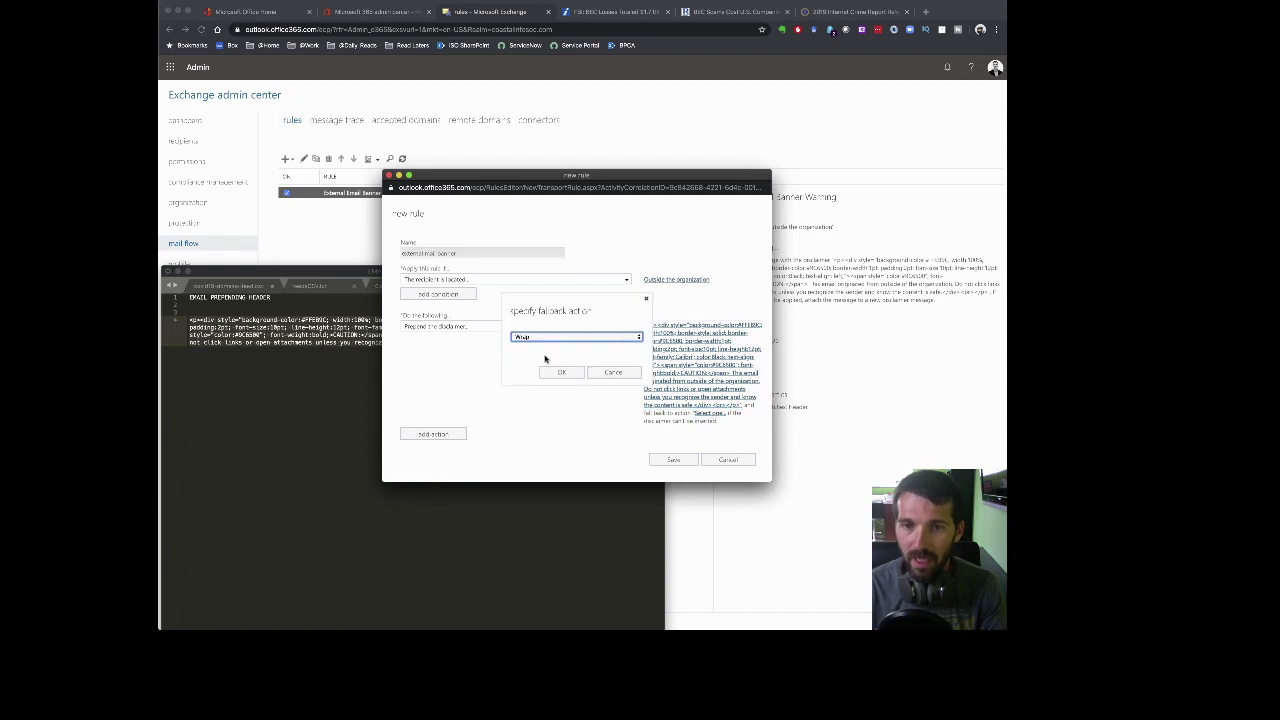
{"action": "left_click", "coordinate": [622, 338]}
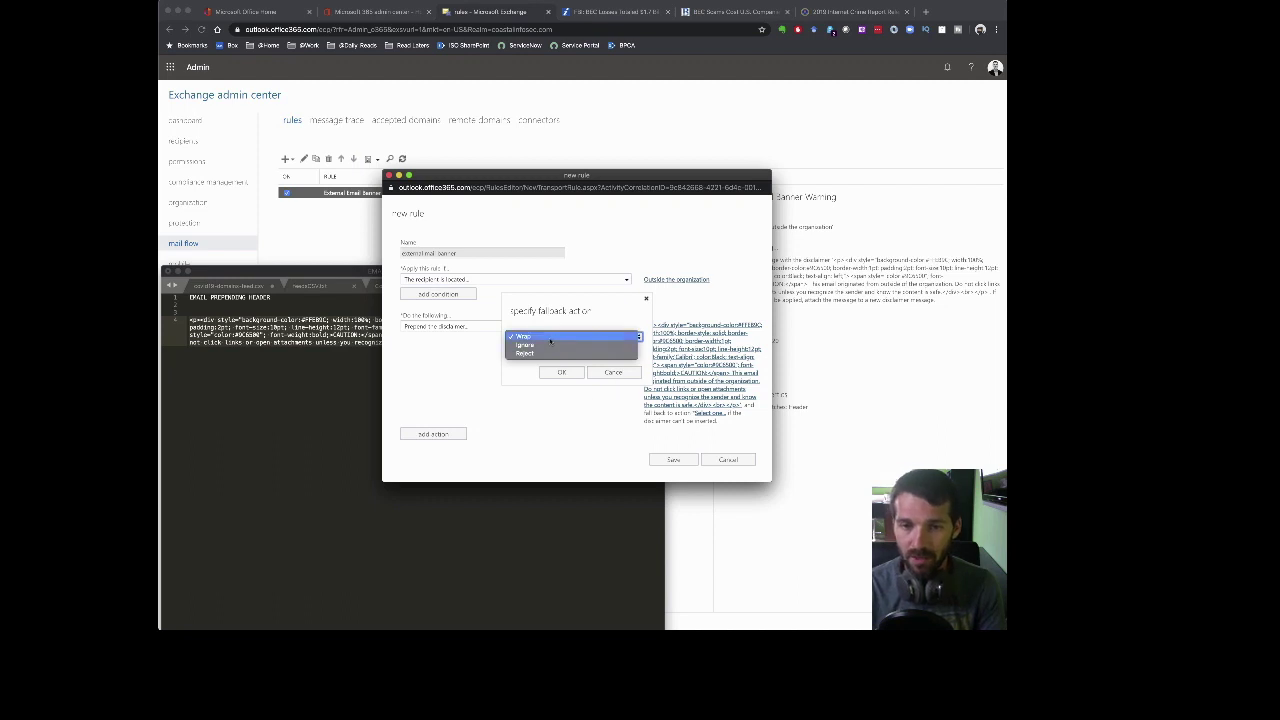
{"action": "left_click", "coordinate": [563, 373]}
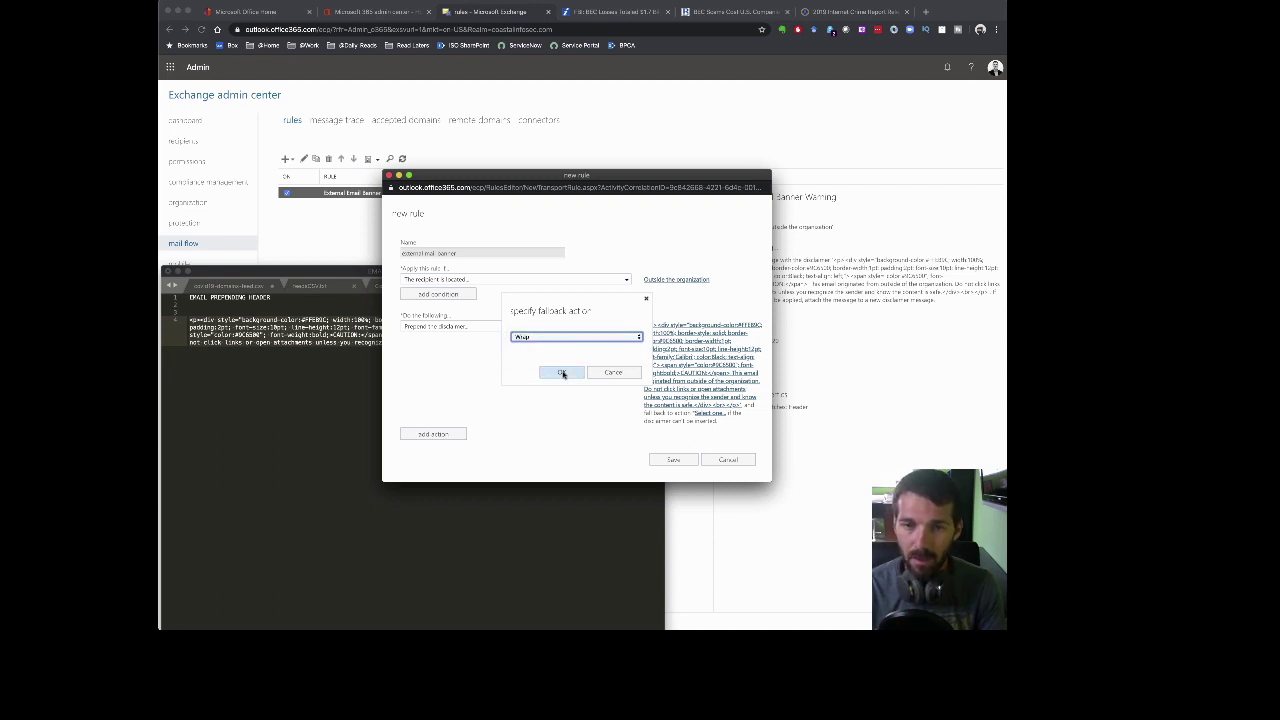
{"action": "left_click", "coordinate": [563, 373]}
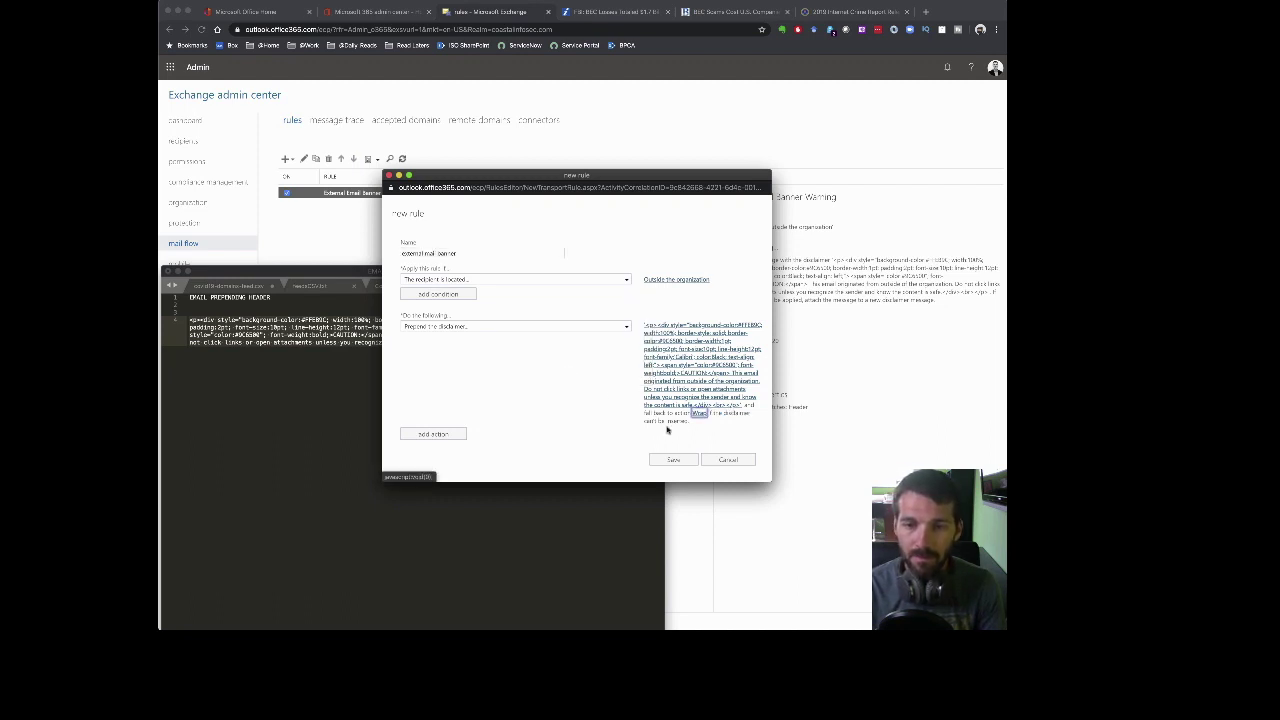
{"action": "left_click", "coordinate": [673, 459]}
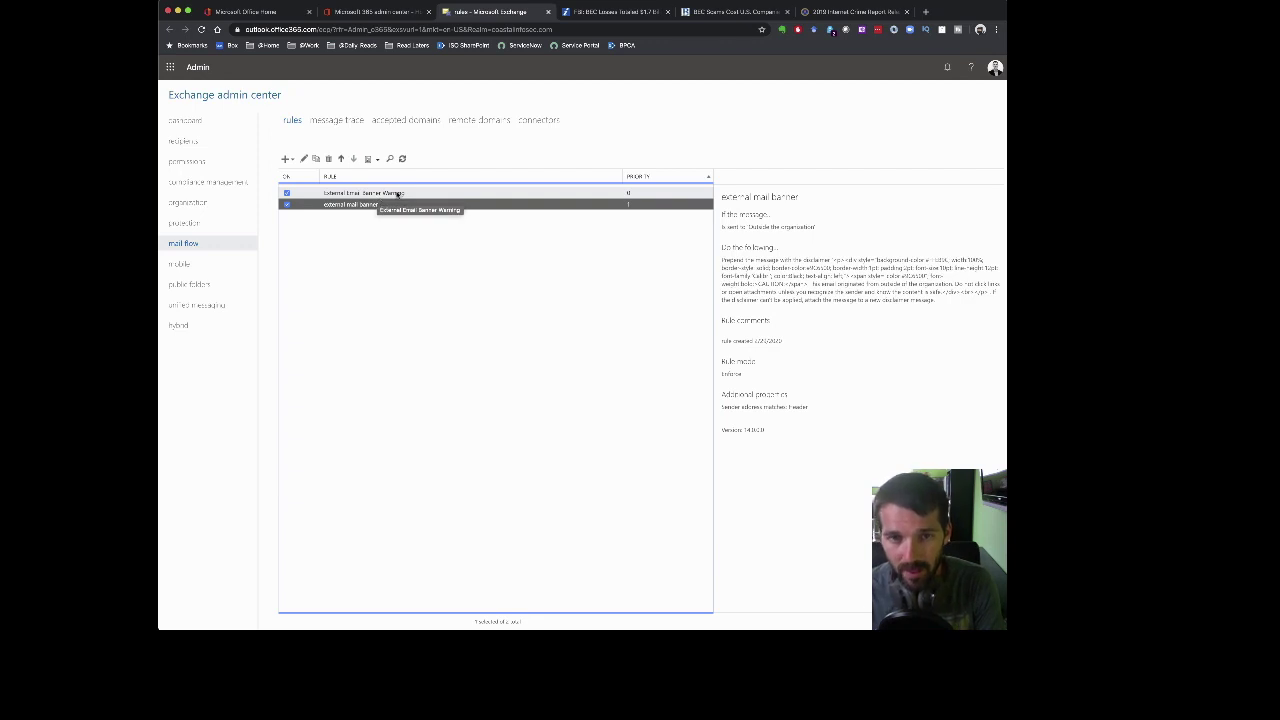
Step: View the sample email screenshot in the image viewer to examine the caution banner, and return to the rules list
{"action": "left_click", "coordinate": [380, 394]}
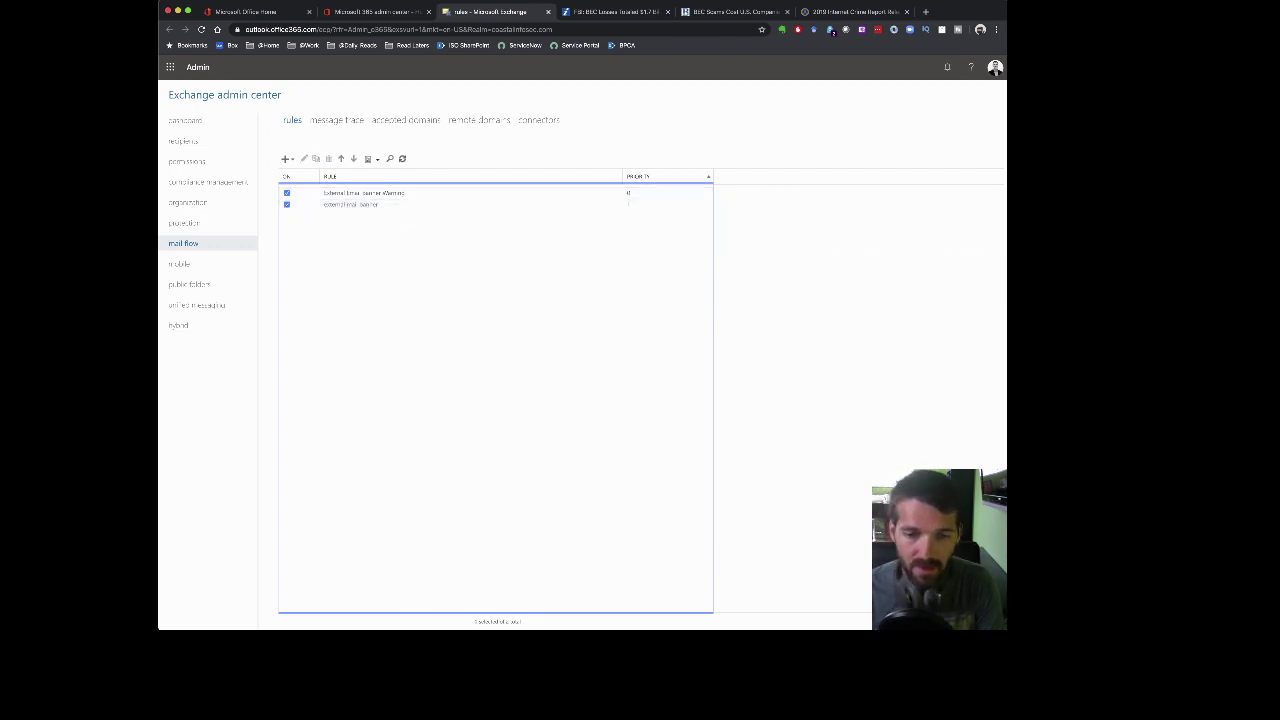
{"action": "key", "text": "super+Tab"}
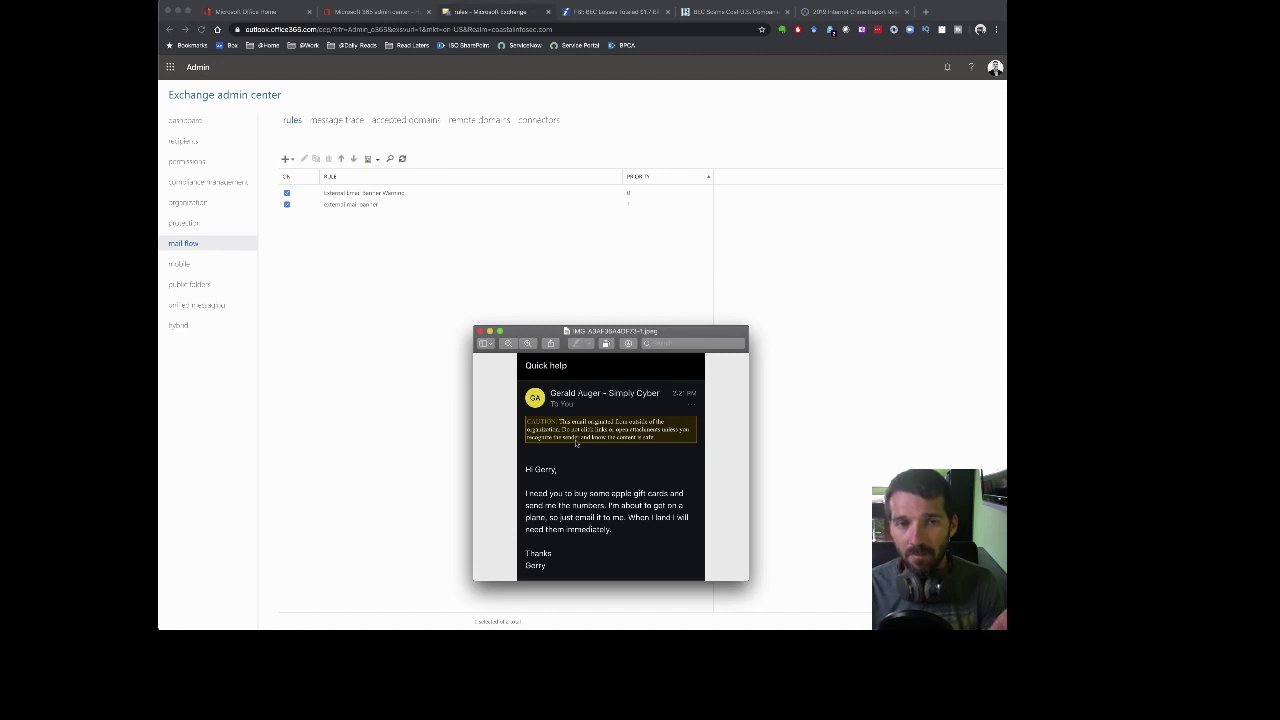
{"action": "left_click", "coordinate": [354, 206]}
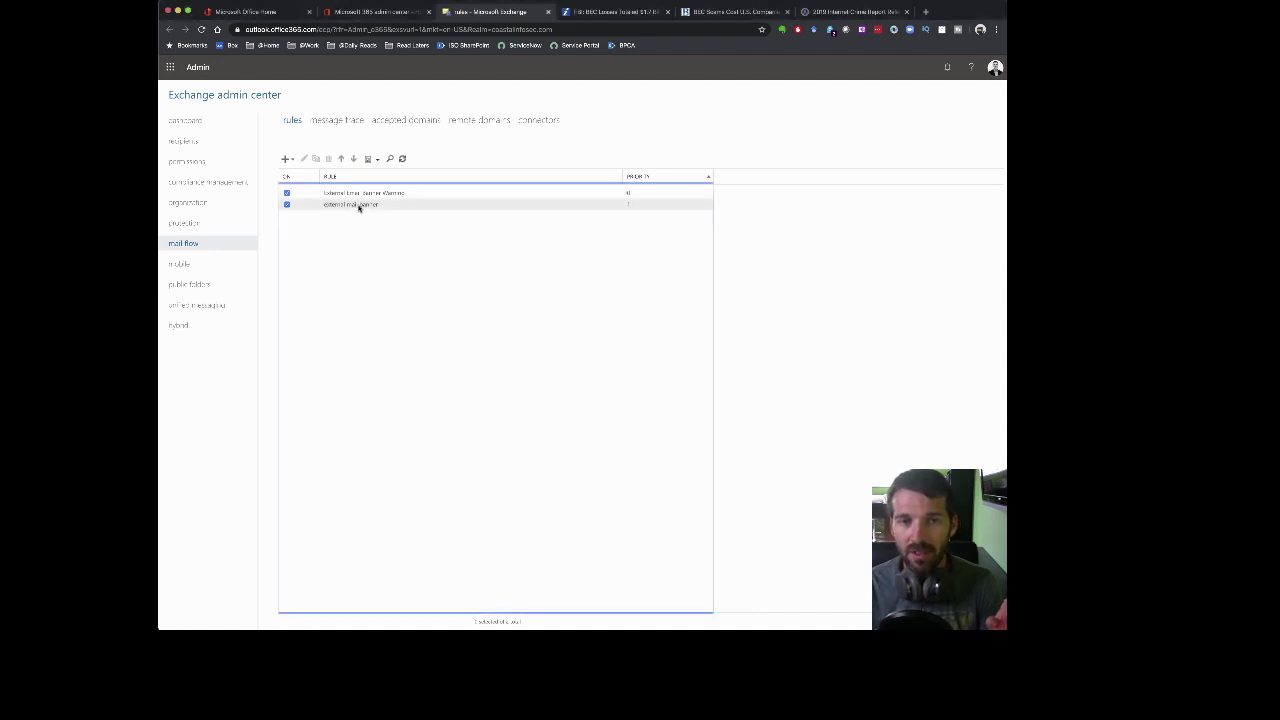
Step: Open the "external mail banner" rule, review its exception and property settings, and close it without saving
{"action": "double_click", "coordinate": [356, 205]}
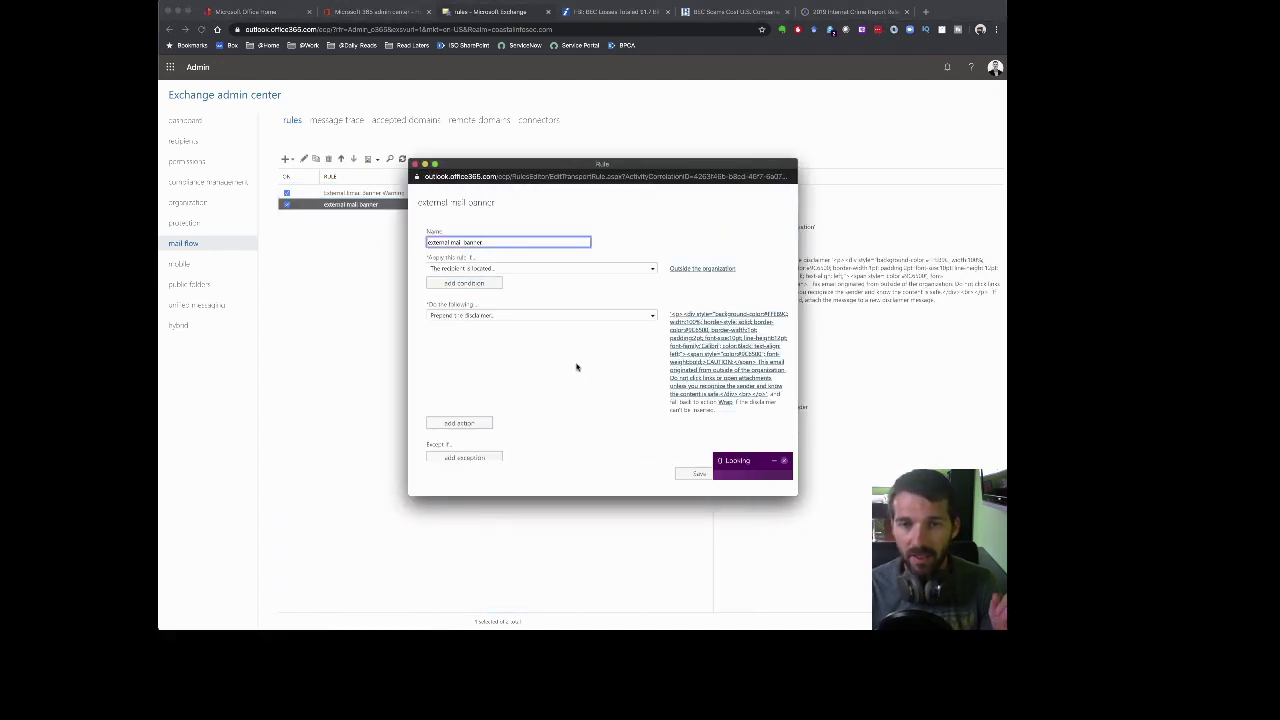
{"action": "scroll", "coordinate": [575, 365], "scroll_direction": "down", "scroll_amount": 8}
{"action": "scroll", "coordinate": [574, 363], "scroll_direction": "up", "scroll_amount": 2}
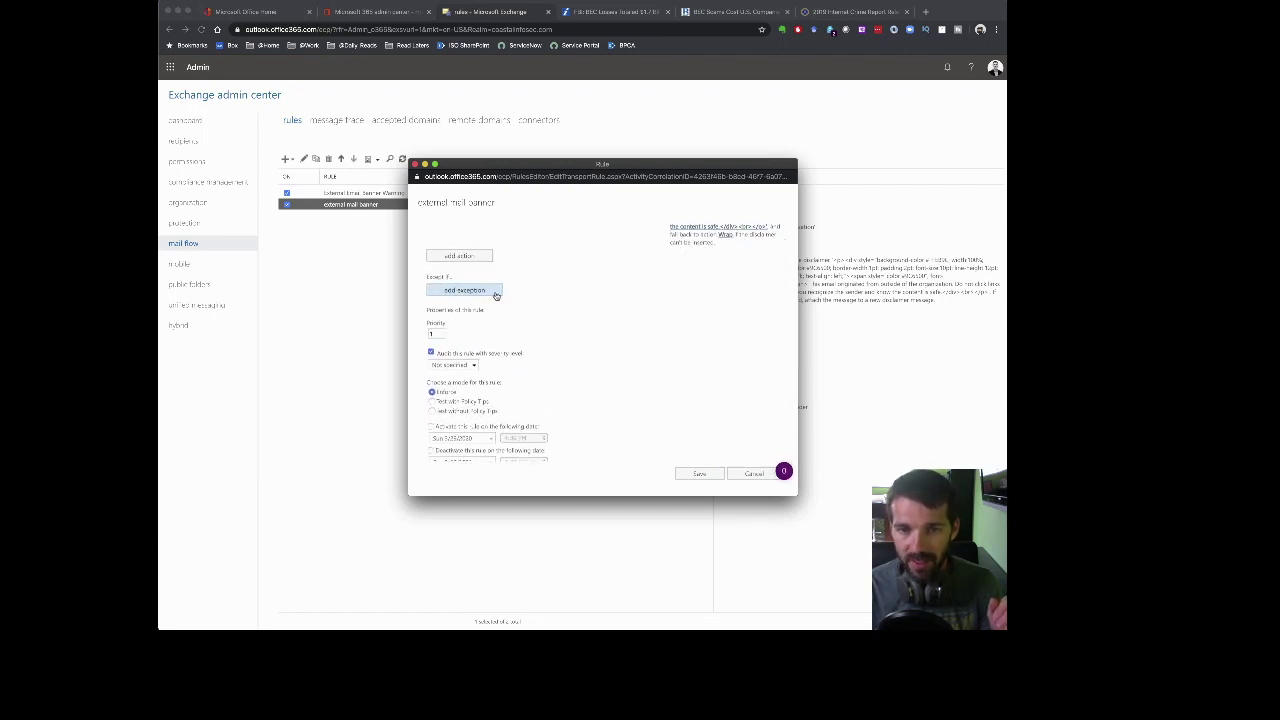
{"action": "scroll", "coordinate": [494, 293], "scroll_direction": "up", "scroll_amount": 2}
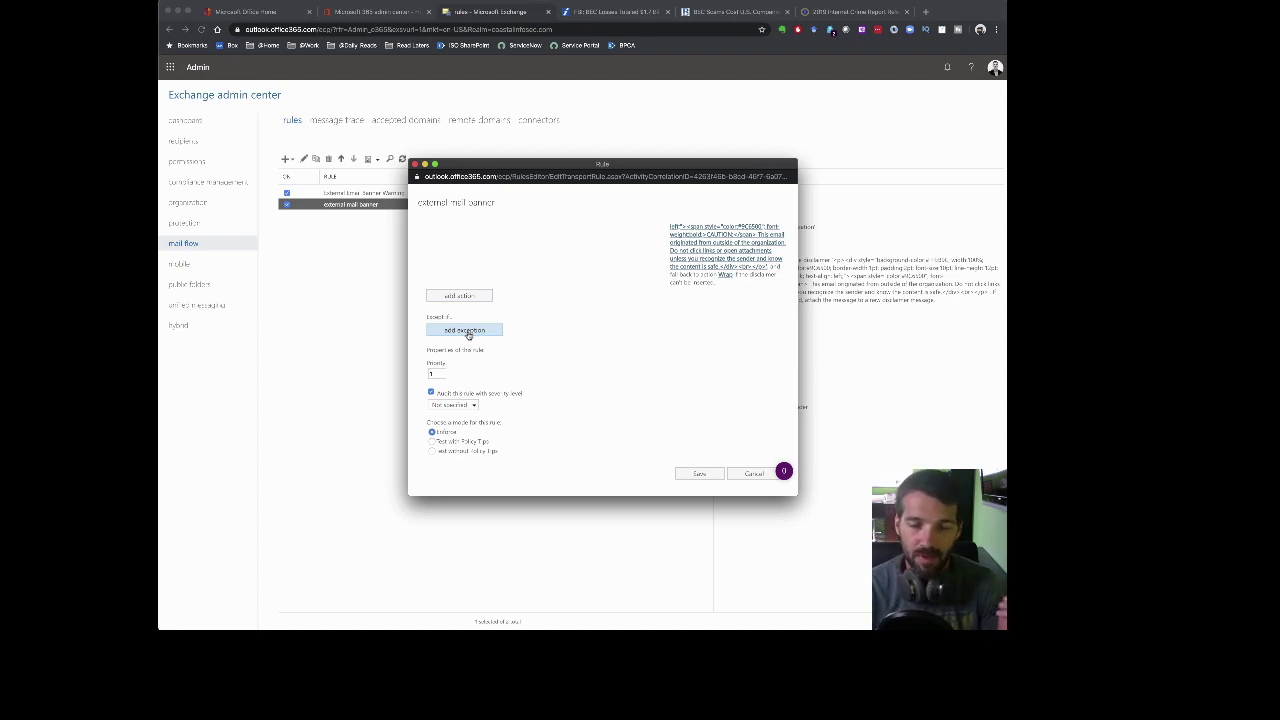
{"action": "left_click", "coordinate": [757, 475]}
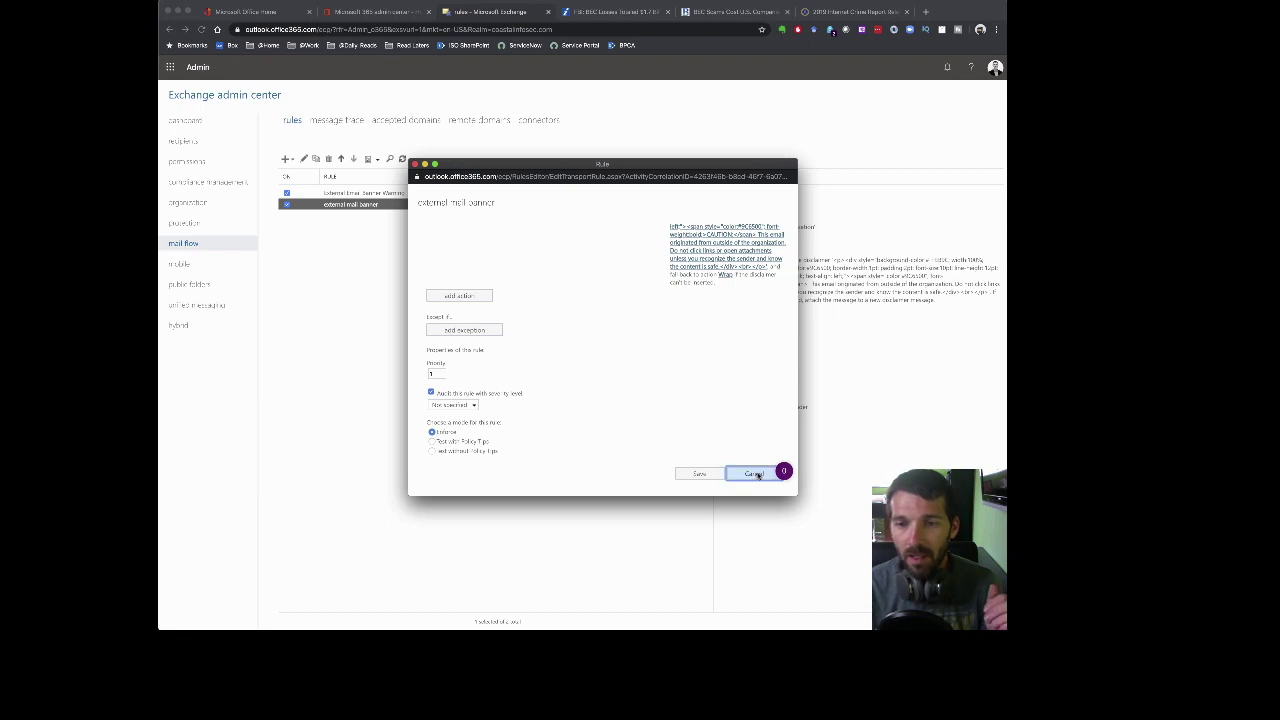